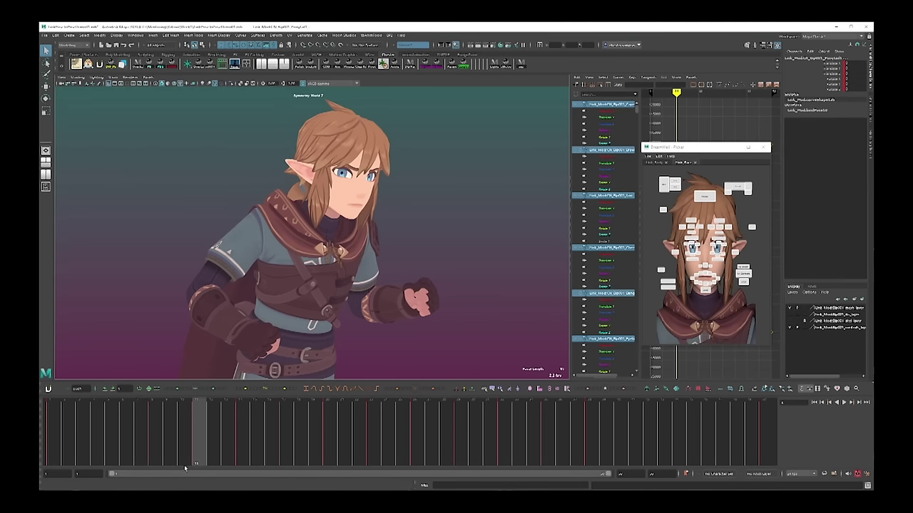
# Step: Scrub the time slider through Link's blocked key poses to review them
pyautogui.moveTo(307, 466); pyautogui.dragTo(348, 464)
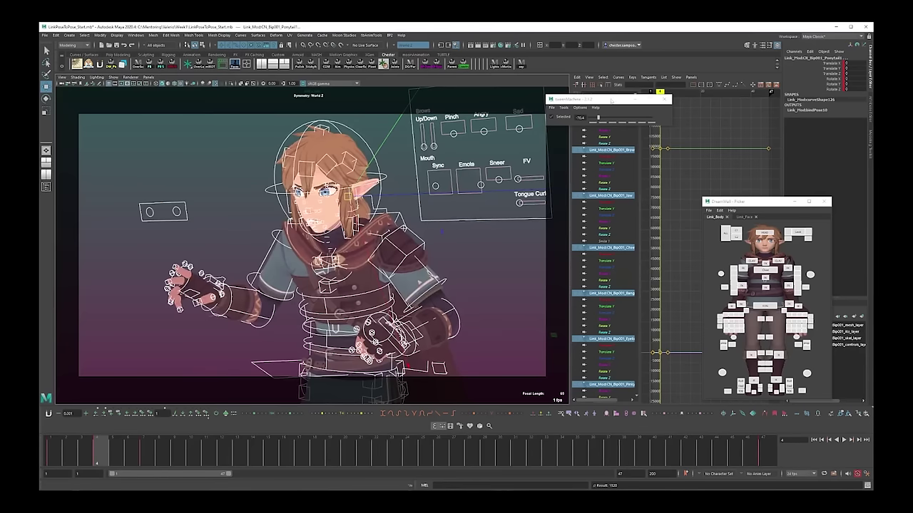
# Step: Move Link's COG control down so the body sinks, play to frame 7, then return to frame 1
pyautogui.keyDown('alt'); pyautogui.moveTo(442, 230); pyautogui.dragTo(439, 228); pyautogui.keyUp('alt')
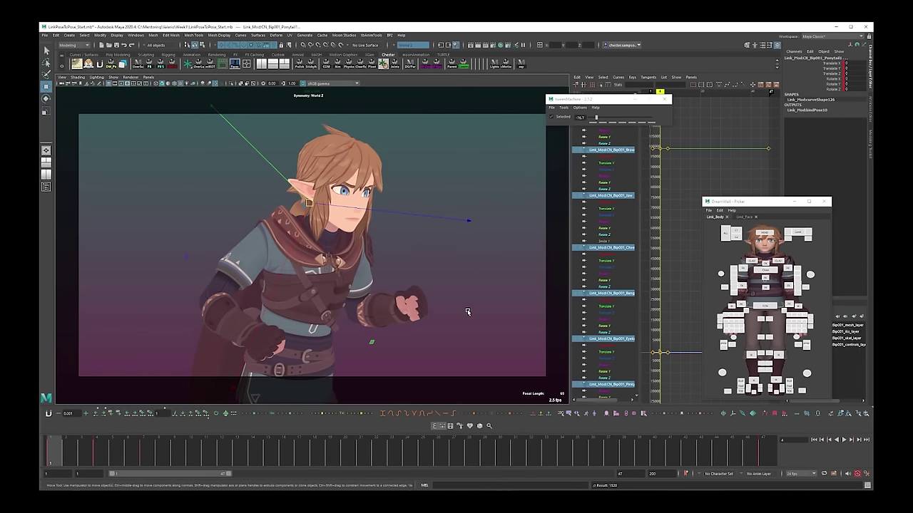
pyautogui.click(308, 357)
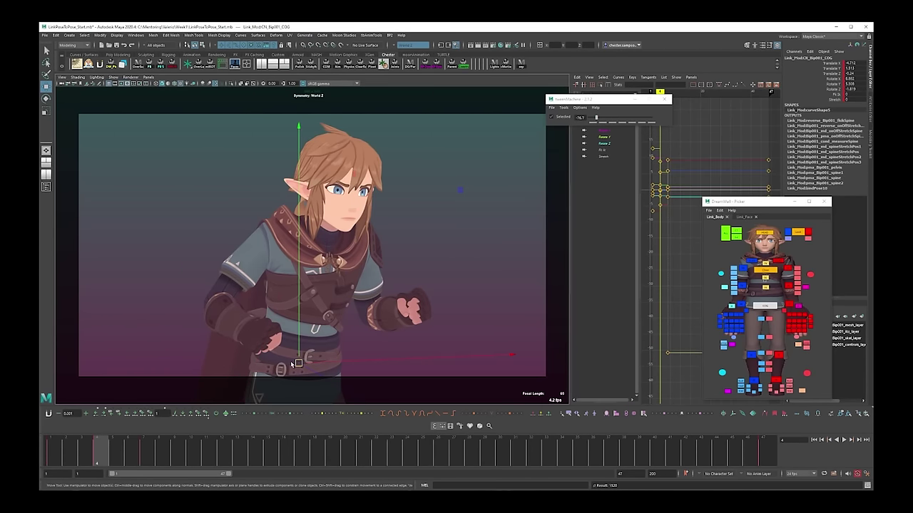
pyautogui.scroll(5, 244, 247)
pyautogui.scroll(2, 244, 246)
pyautogui.scroll(-2, 245, 247)
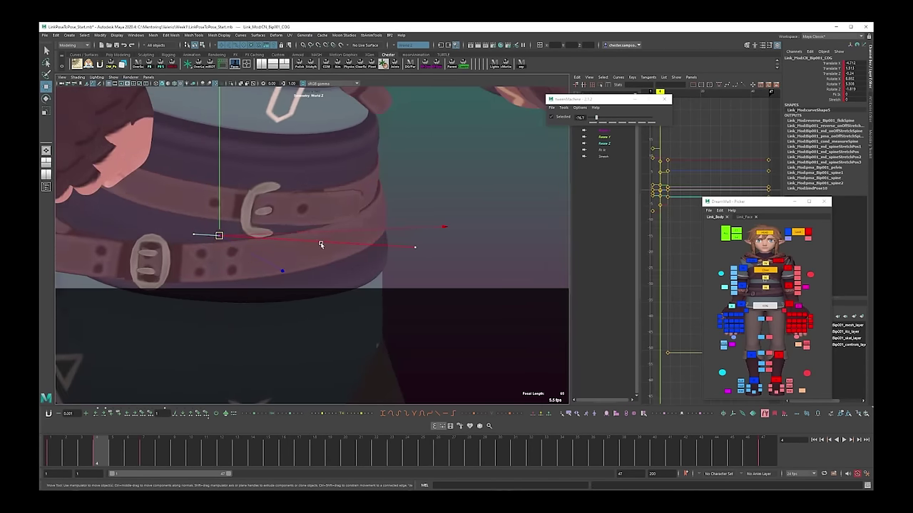
pyautogui.moveTo(346, 258); pyautogui.dragTo(345, 266, button='middle')
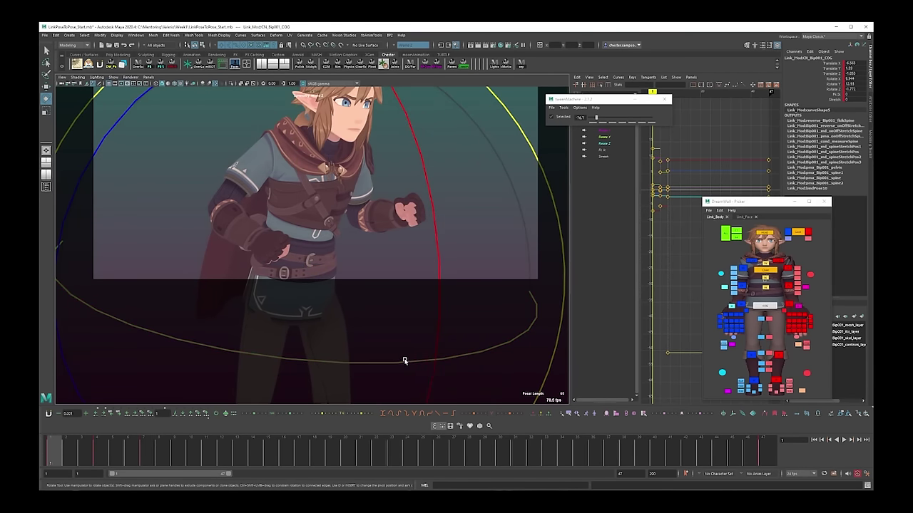
pyautogui.hotkey('alt', 'v')
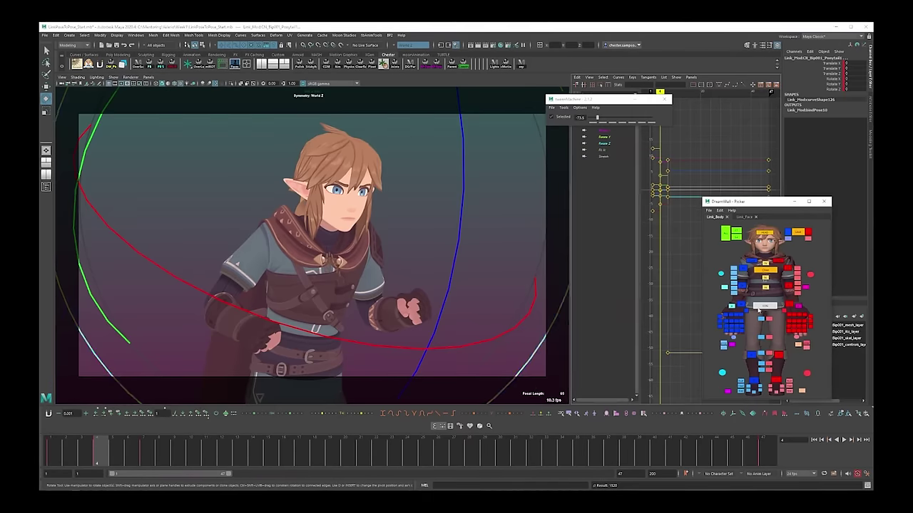
pyautogui.press(',')
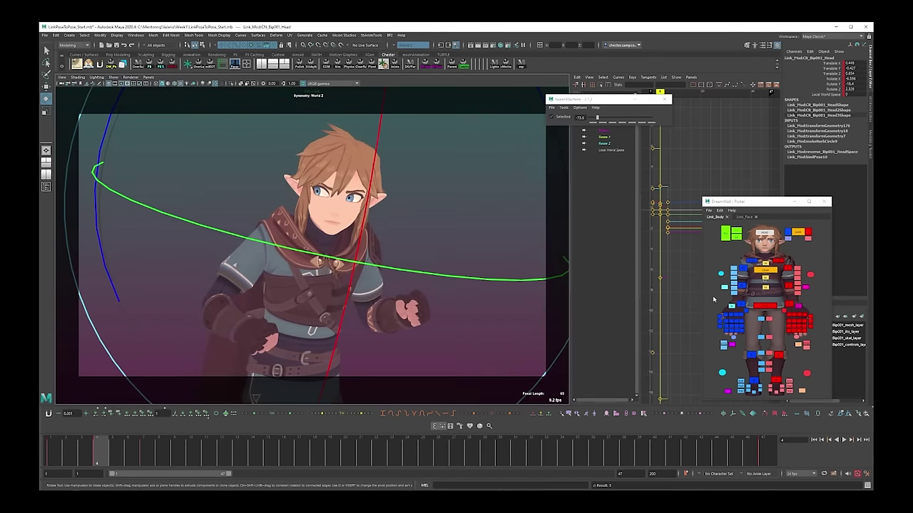
# Step: Select the spine and right upper-arm controls, compare keys at frames 1 and 4, and play the blocking
pyautogui.moveTo(713, 299); pyautogui.dragTo(750, 353)
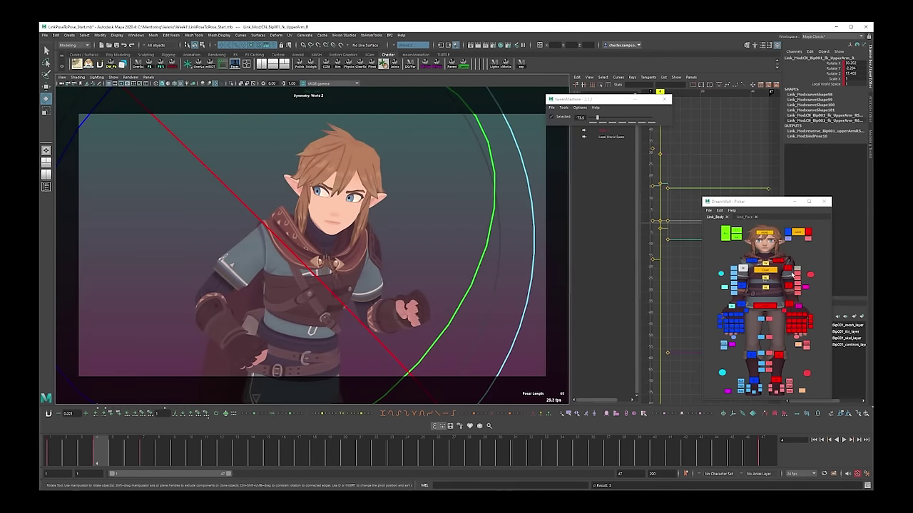
pyautogui.click(318, 284)
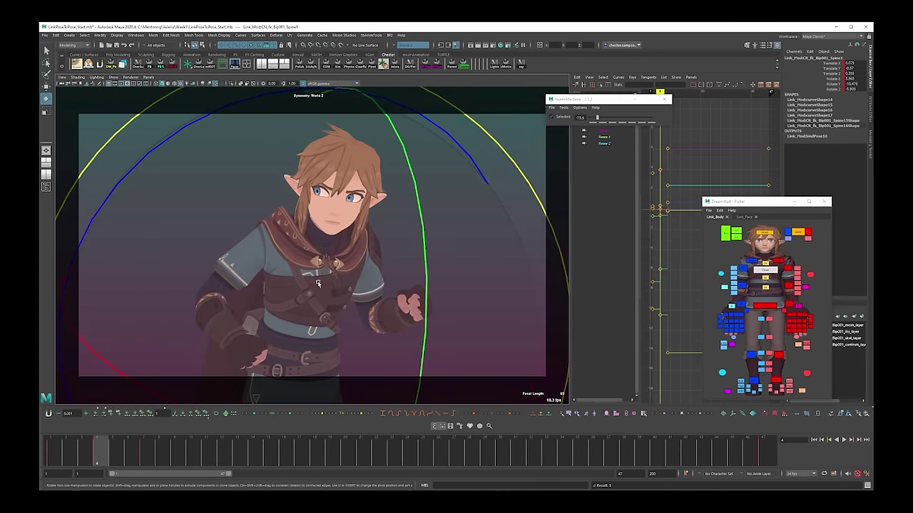
pyautogui.press('.')
pyautogui.press('.')
pyautogui.press('.')
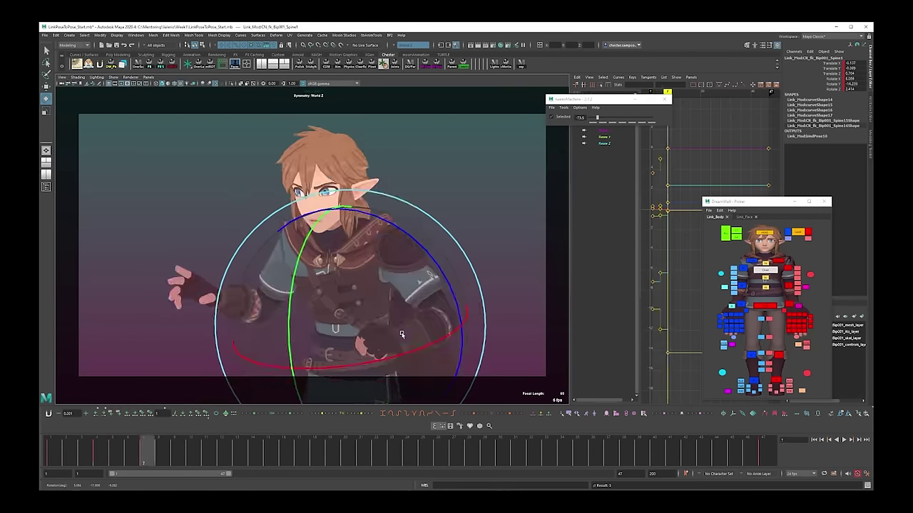
pyautogui.press(',')
pyautogui.press(',')
pyautogui.press(',')
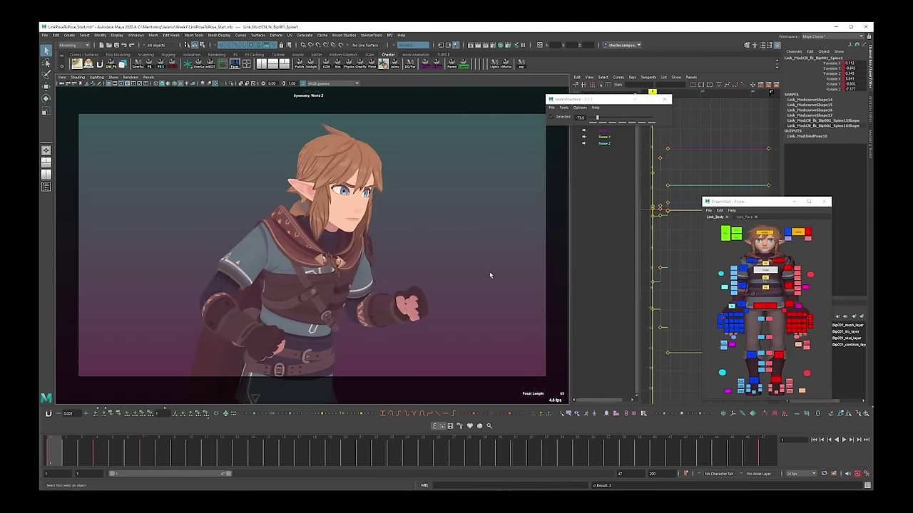
pyautogui.press('e')
pyautogui.click(268, 246)
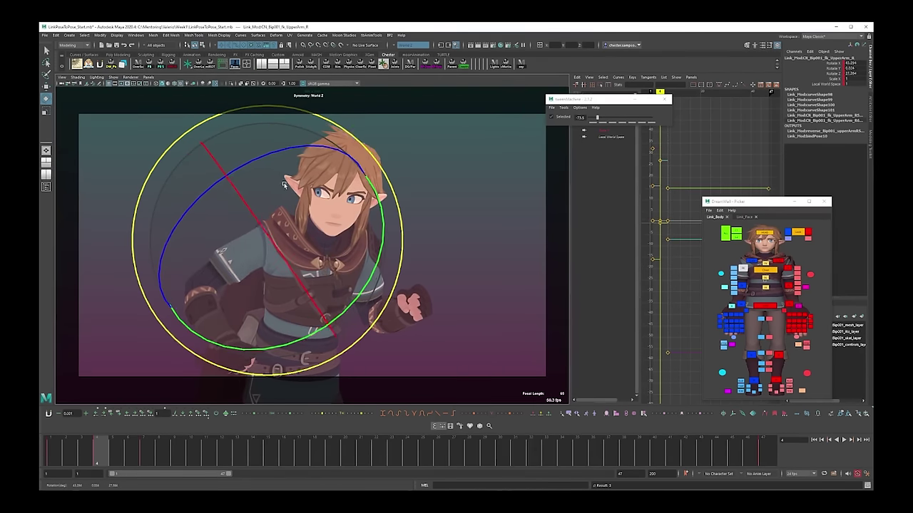
pyautogui.hotkey('alt', 'v')
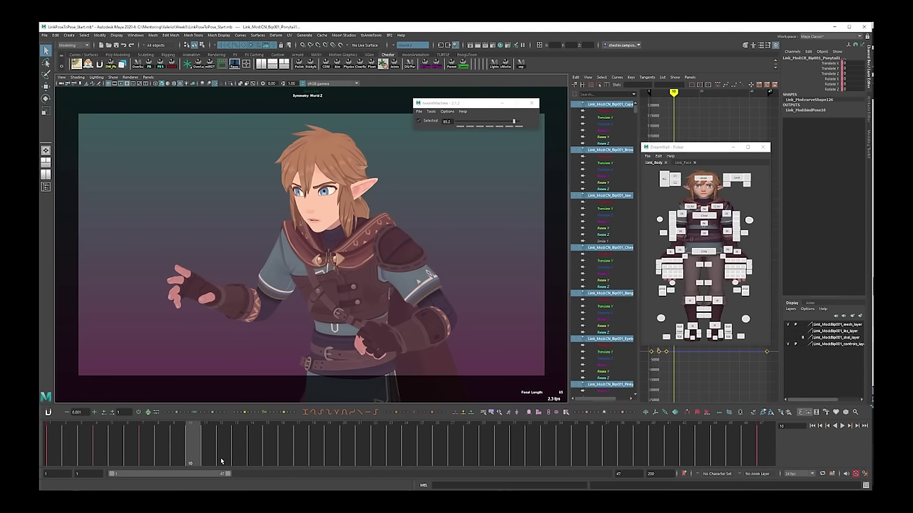
# Step: Blend Breakdown #2 to 75.7 toward Pose B in tweenMachine, then step back to the previous key
pyautogui.moveTo(512, 122); pyautogui.dragTo(510, 124)
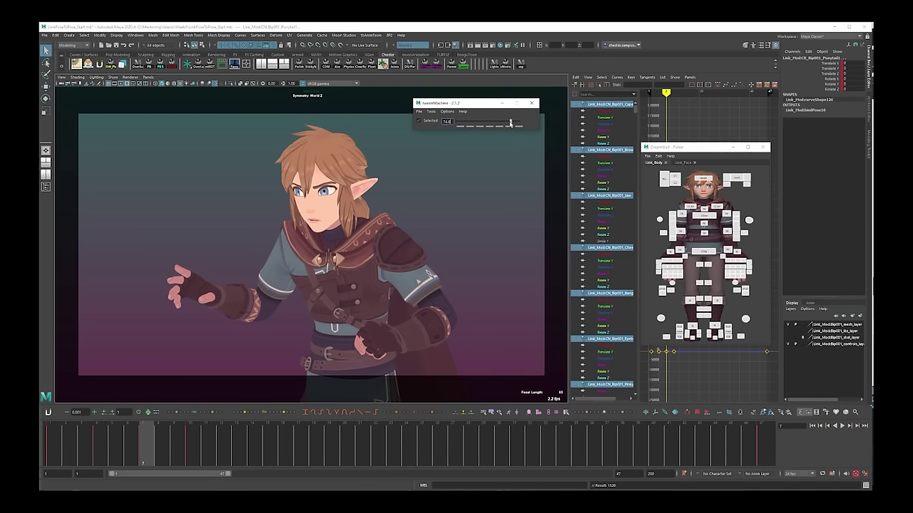
pyautogui.press(',')
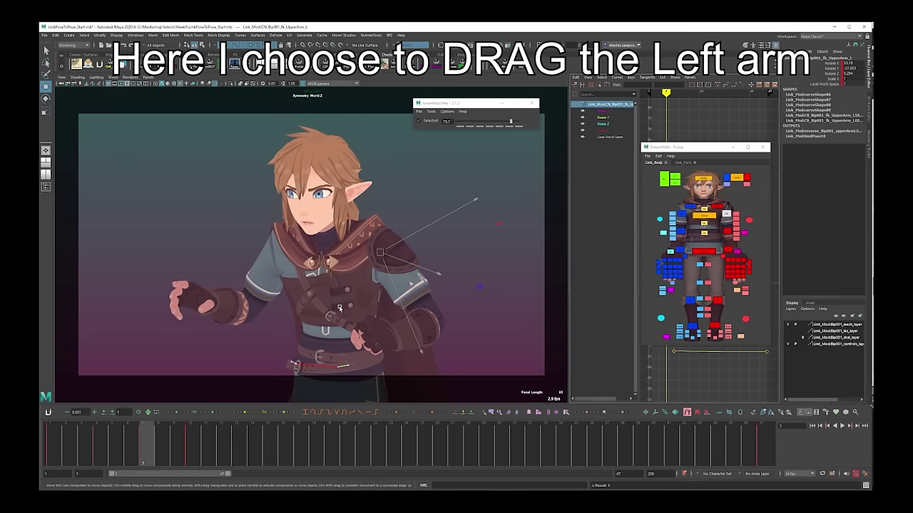
# Step: Rotate Link's left FK upper arm and forearm so the arm trails behind, then select the right upper arm
pyautogui.press('e')
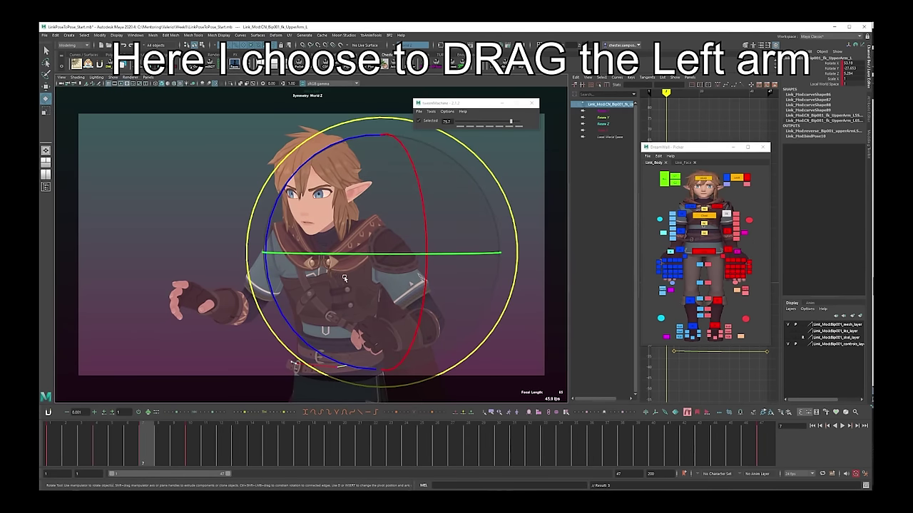
pyautogui.moveTo(374, 279); pyautogui.dragTo(442, 214)
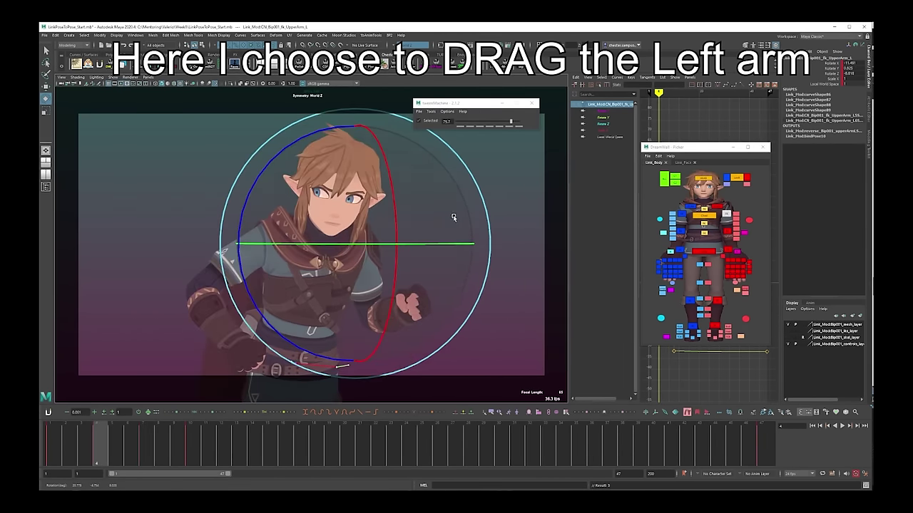
pyautogui.click(726, 231)
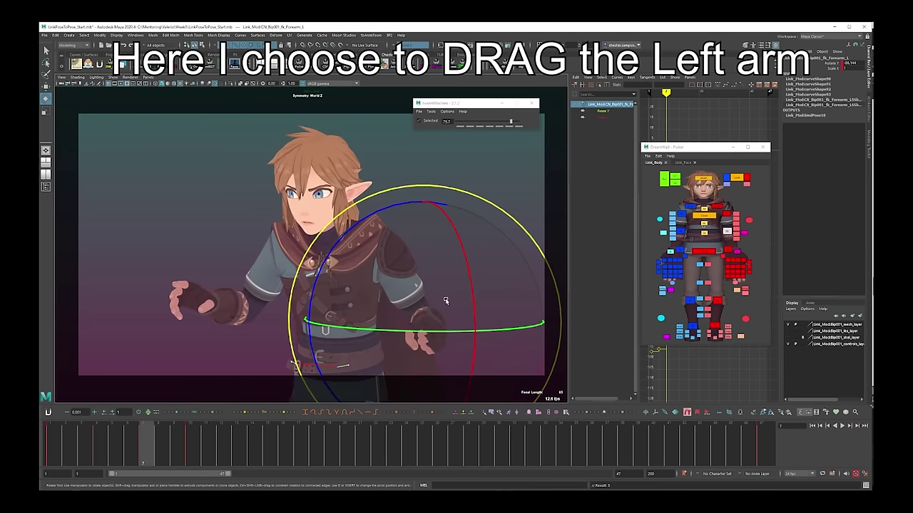
pyautogui.moveTo(417, 317)
pyautogui.mouseDown()
pyautogui.moveTo(406, 313)
pyautogui.moveTo(411, 327)
pyautogui.mouseUp()
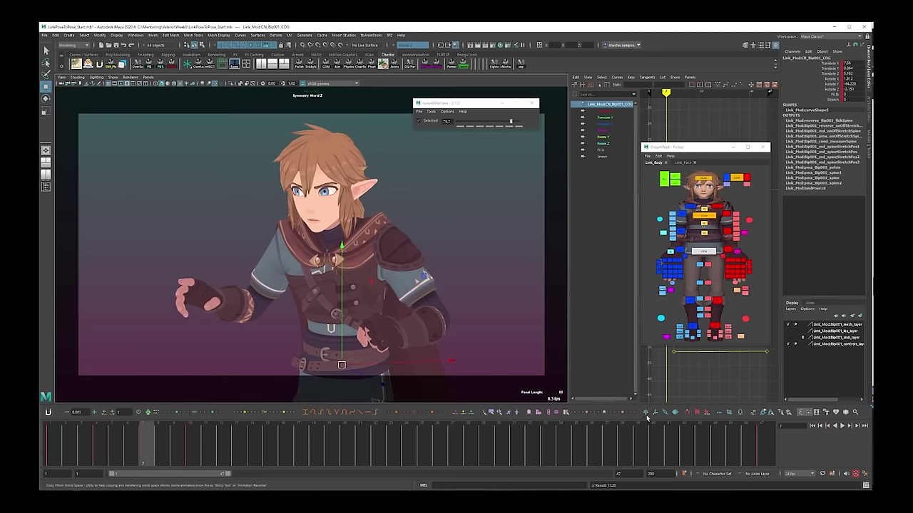
pyautogui.scroll(6, 423, 352)
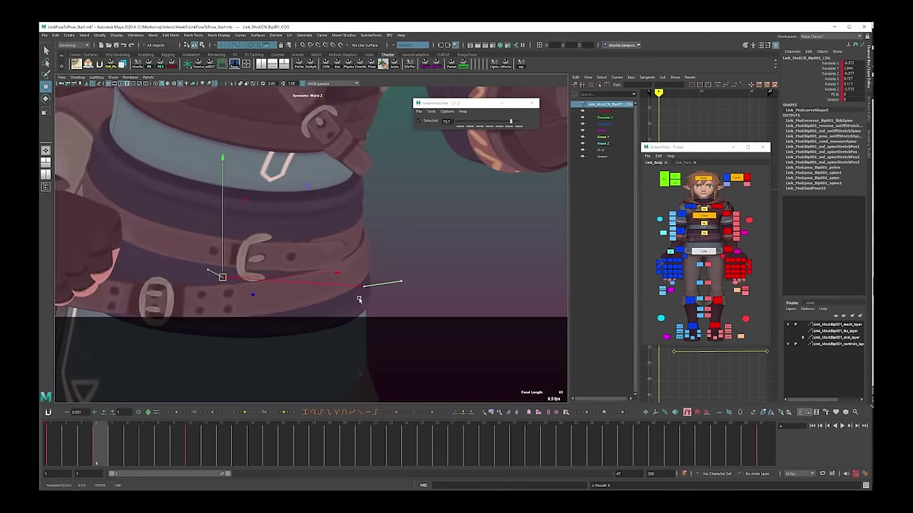
pyautogui.scroll(-6, 359, 300)
pyautogui.click(219, 238)
pyautogui.press('e')
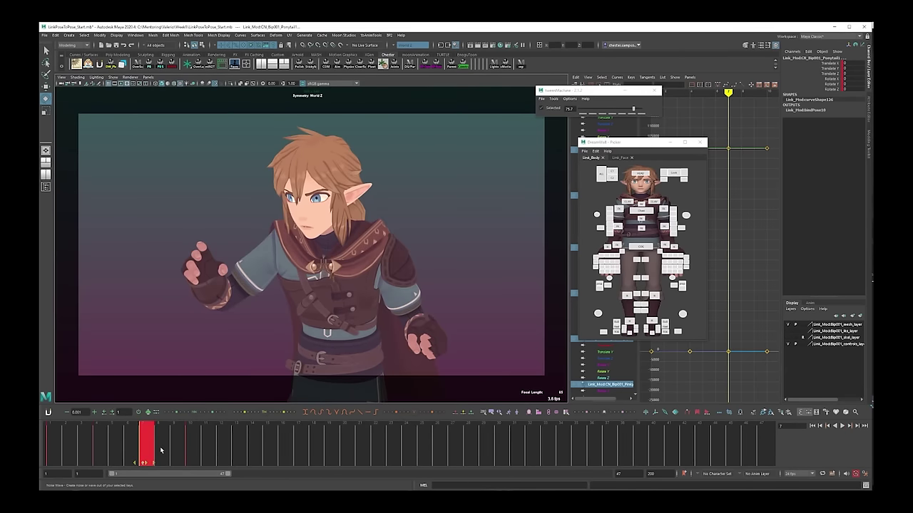
# Step: Shift a block of keys one frame later and reset the in-between blend to 0 at frame 5
pyautogui.keyDown('shift'); pyautogui.moveTo(162, 450); pyautogui.dragTo(201, 460); pyautogui.keyUp('shift')
pyautogui.click(111, 447)
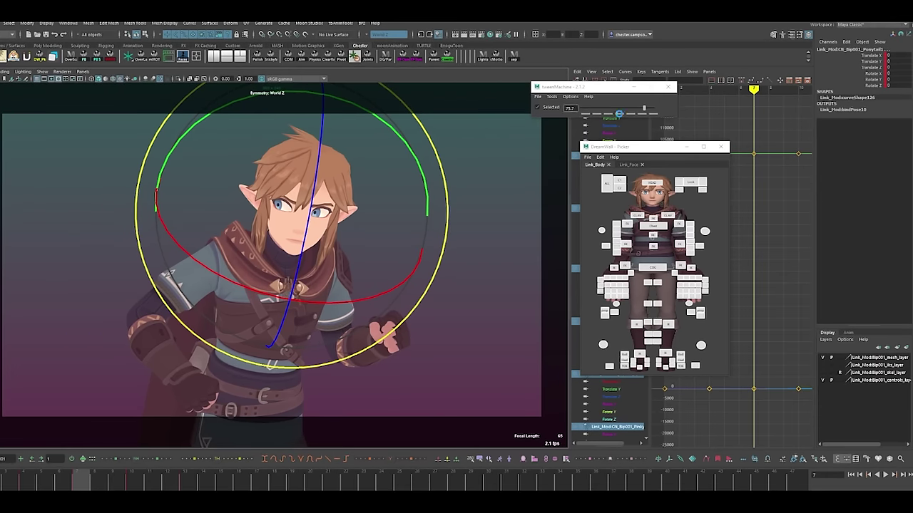
pyautogui.moveTo(619, 113); pyautogui.dragTo(619, 114)
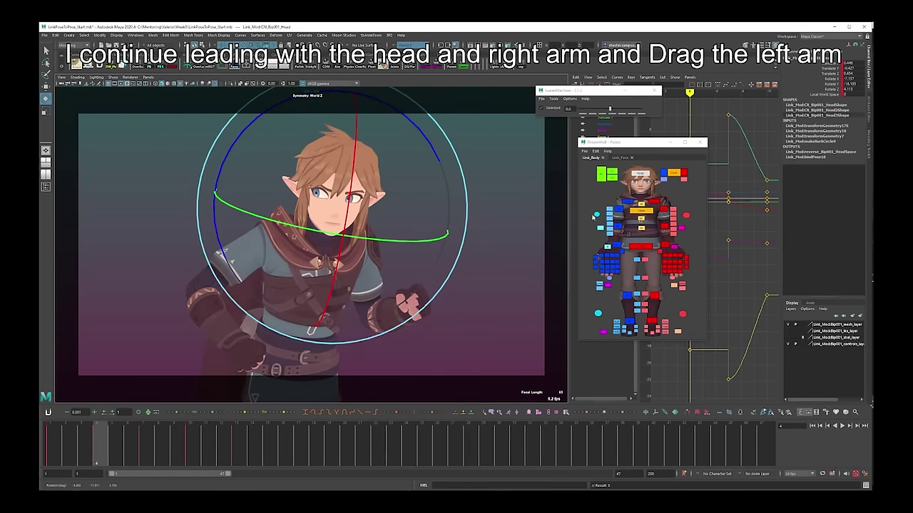
# Step: Select the right arm, right-hand fingers and left upper arm, then step through keys back to frame 4
pyautogui.click(593, 217)
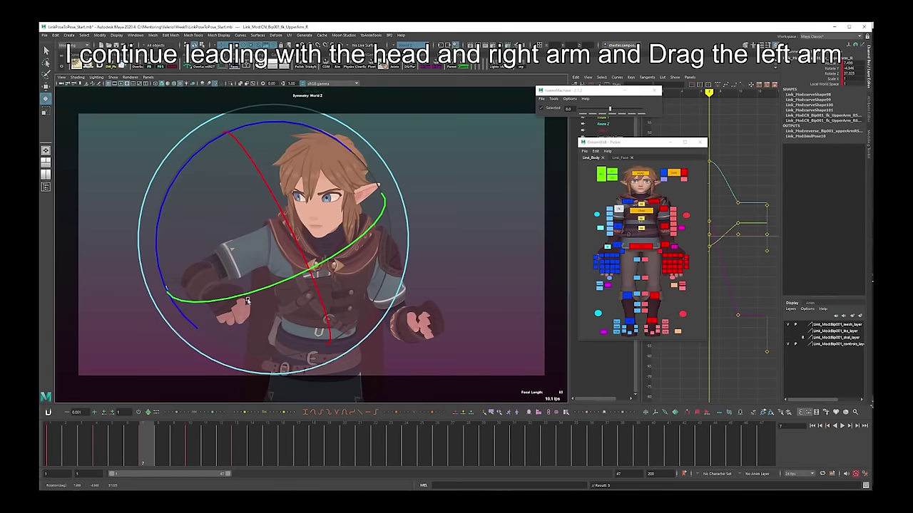
pyautogui.moveTo(591, 252); pyautogui.dragTo(622, 275)
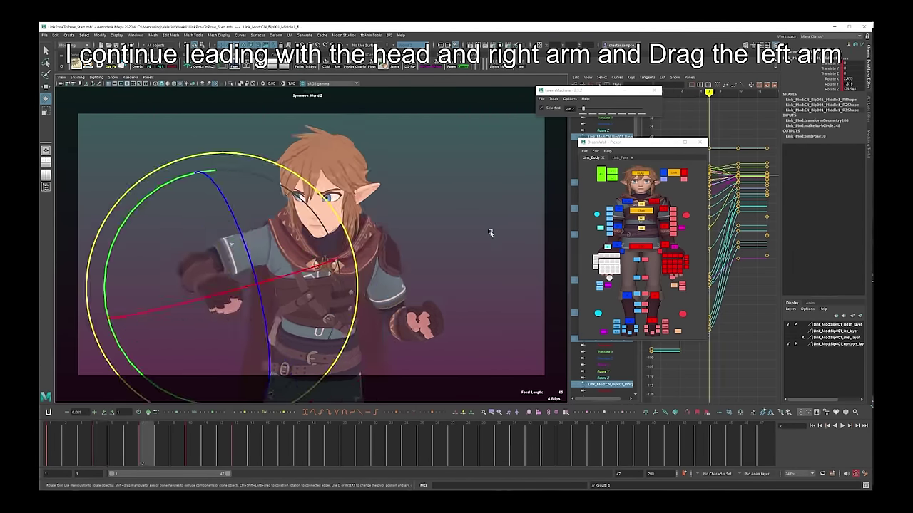
pyautogui.click(425, 275)
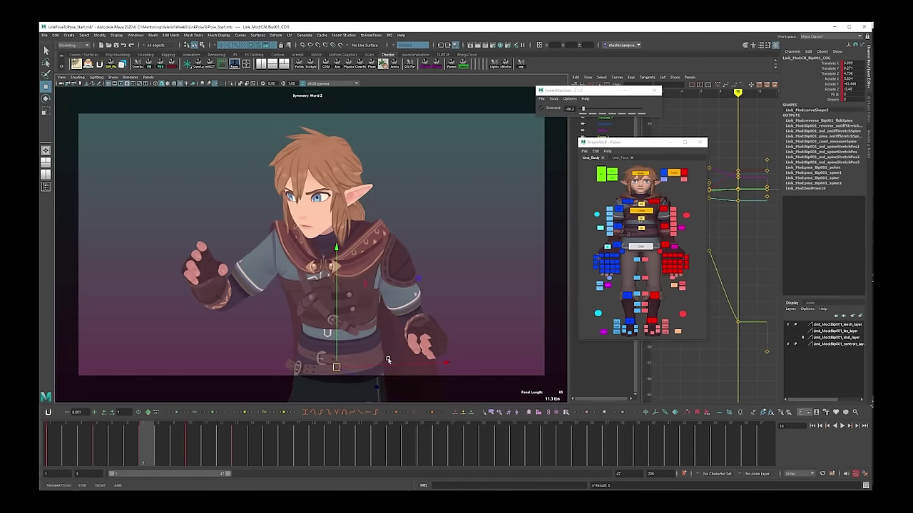
pyautogui.press('e')
pyautogui.hotkey('alt', ',')
pyautogui.hotkey('alt', ',')
pyautogui.hotkey('alt', ',')
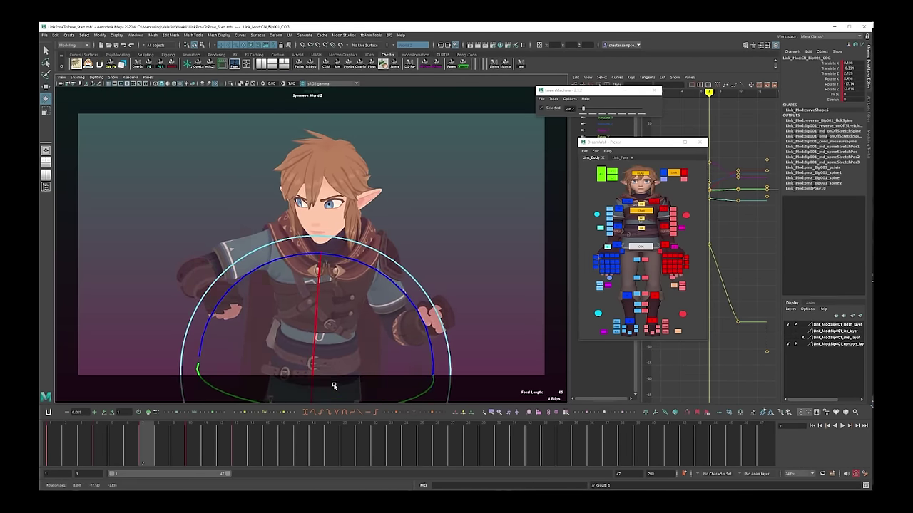
pyautogui.hotkey('alt', '.')
pyautogui.hotkey('alt', '.')
pyautogui.hotkey('alt', '.')
pyautogui.hotkey('alt', '.')
pyautogui.hotkey('alt', '.')
pyautogui.hotkey('alt', '.')
pyautogui.hotkey('alt', ',')
pyautogui.hotkey('alt', ',')
pyautogui.hotkey('alt', ',')
pyautogui.hotkey('alt', ',')
pyautogui.hotkey('alt', ',')
pyautogui.hotkey('alt', ',')
pyautogui.hotkey('alt', ',')
pyautogui.hotkey('alt', ',')
pyautogui.hotkey('alt', ',')
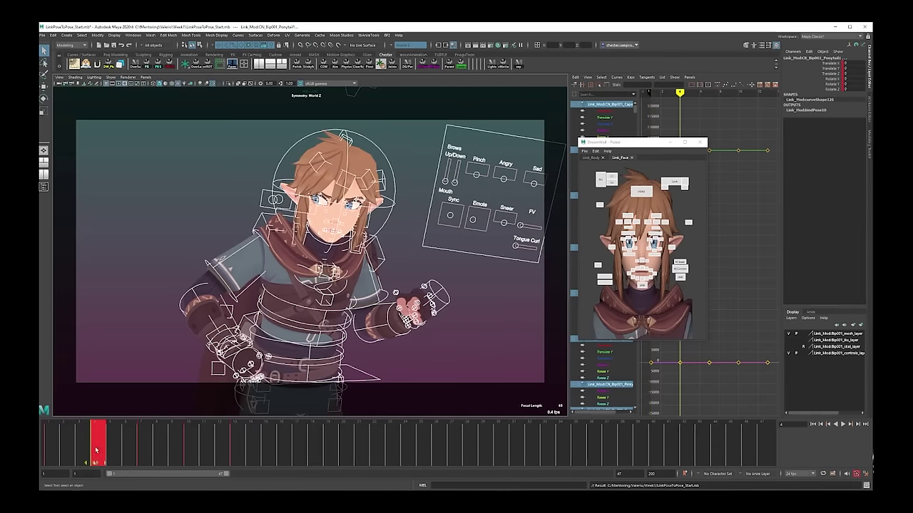
pyautogui.keyDown('shift'); pyautogui.moveTo(97, 450); pyautogui.dragTo(244, 456); pyautogui.keyUp('shift')
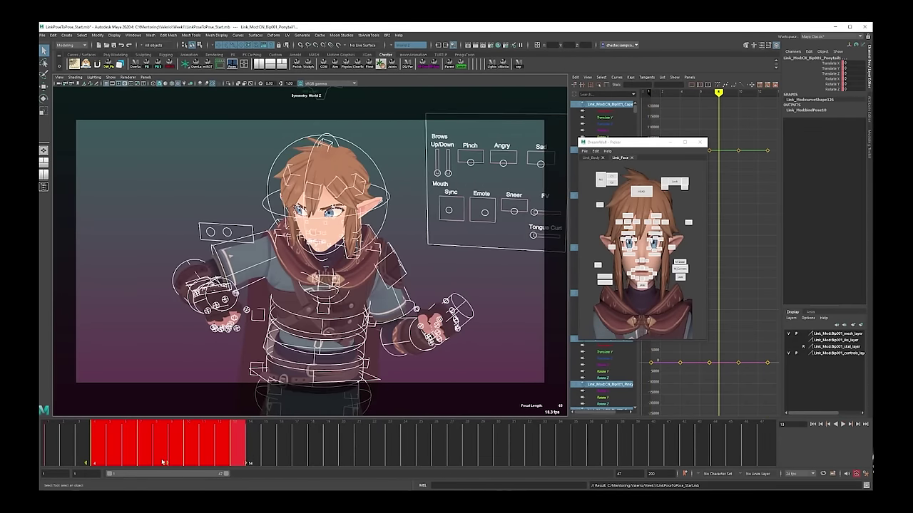
# Step: Hide the NURBS control curves, select the eye, Head and UpperArm_R controls, and return to frame 1
pyautogui.click(44, 438)
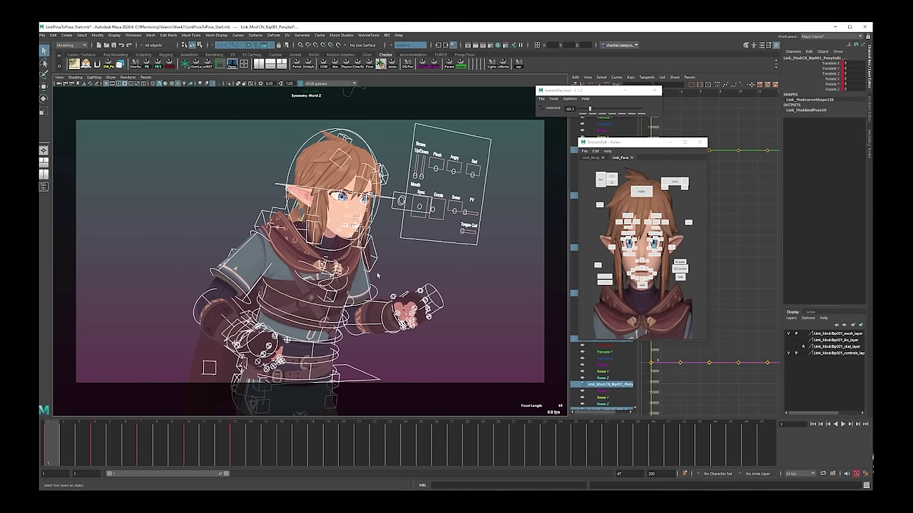
pyautogui.click(639, 192)
pyautogui.moveTo(660, 178); pyautogui.dragTo(696, 193)
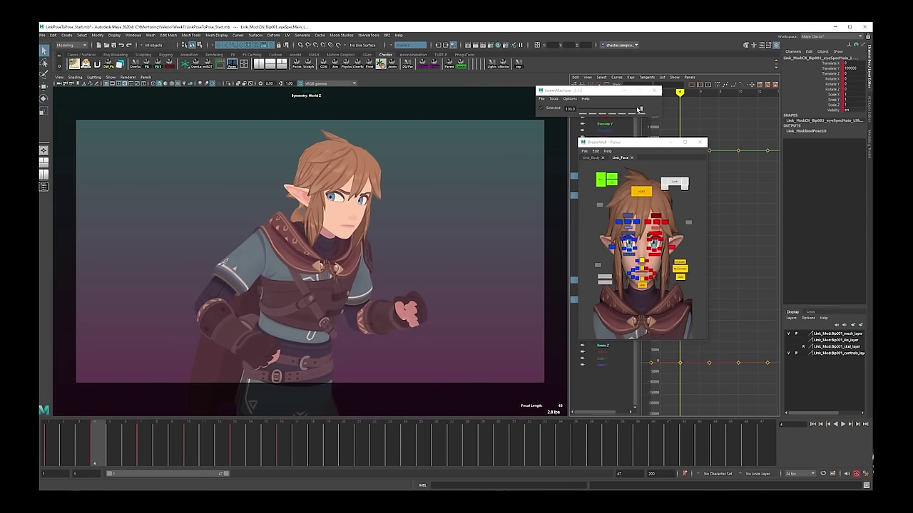
pyautogui.click(641, 191)
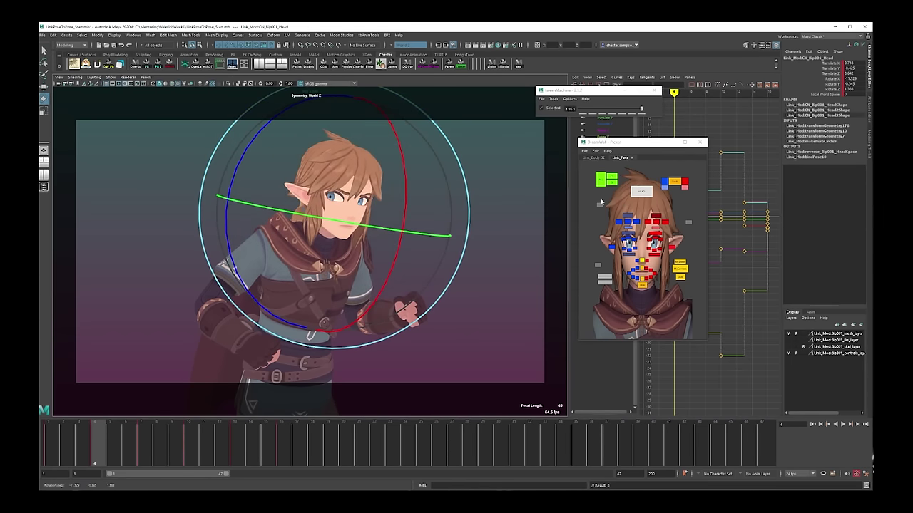
pyautogui.click(590, 157)
pyautogui.click(610, 213)
pyautogui.moveTo(264, 321)
pyautogui.mouseDown()
pyautogui.moveTo(306, 324)
pyautogui.moveTo(262, 329)
pyautogui.mouseUp()
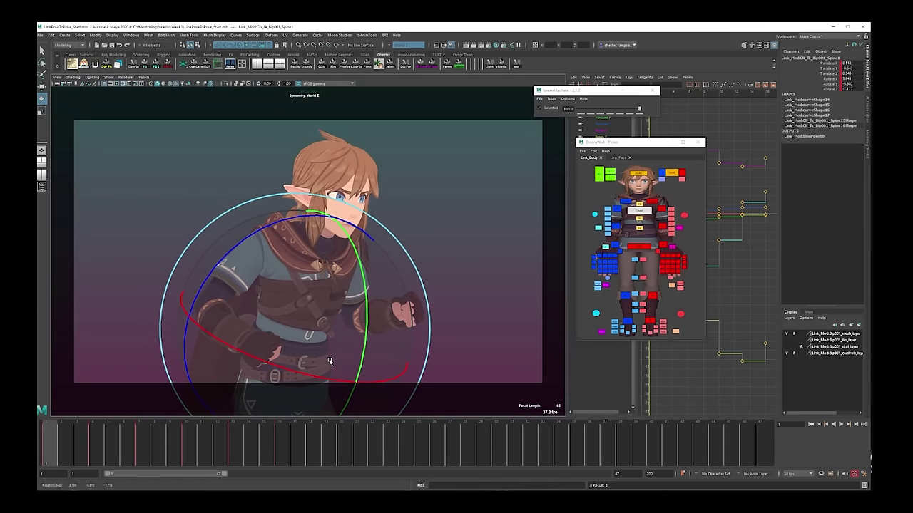
# Step: Play Link's animation over frames 4-17, selecting Head, UpperArm_R and COG, then stop playback
pyautogui.keyDown('shift'); pyautogui.moveTo(91, 442); pyautogui.dragTo(284, 442); pyautogui.keyUp('shift')
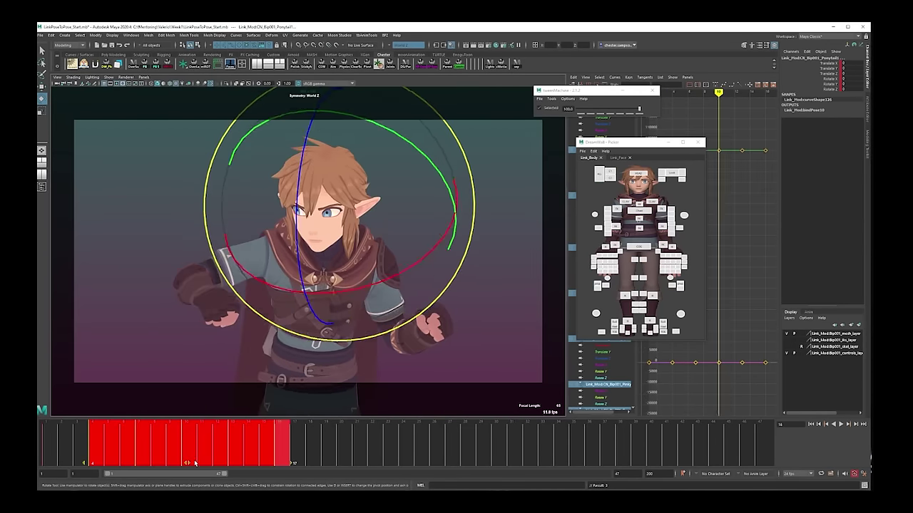
pyautogui.click(213, 456)
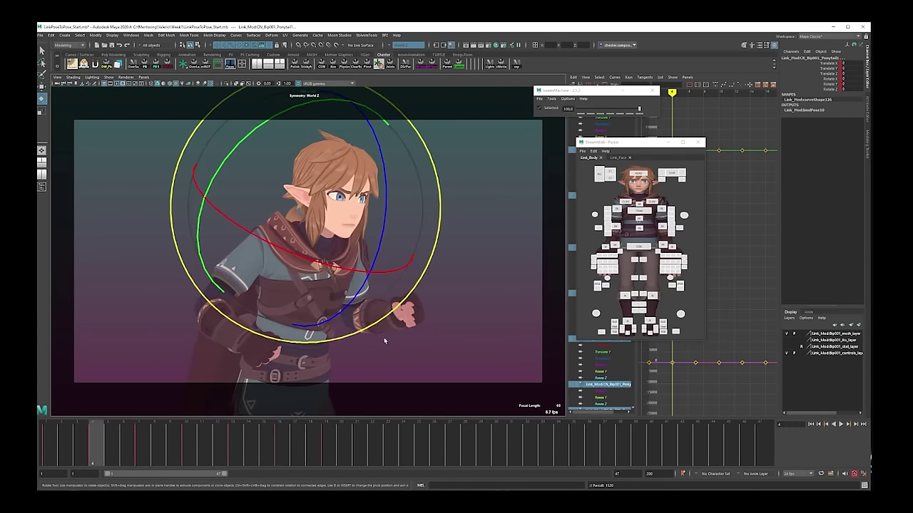
pyautogui.click(640, 189)
pyautogui.click(264, 347)
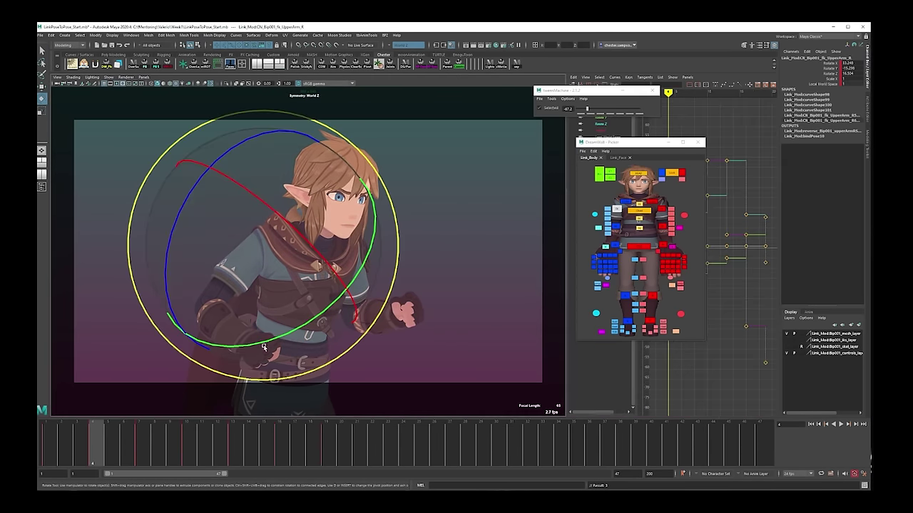
pyautogui.click(249, 370)
pyautogui.scroll(5, 285, 299)
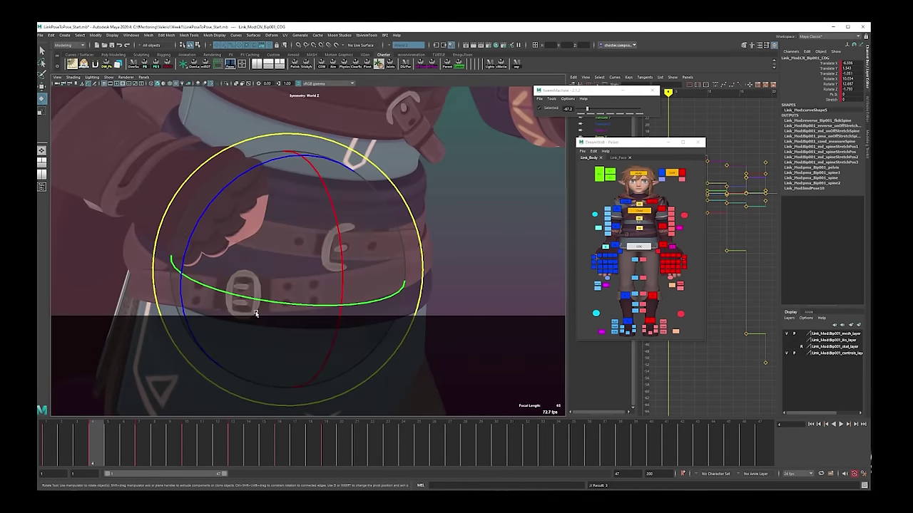
pyautogui.press('w')
pyautogui.scroll(3, 290, 262)
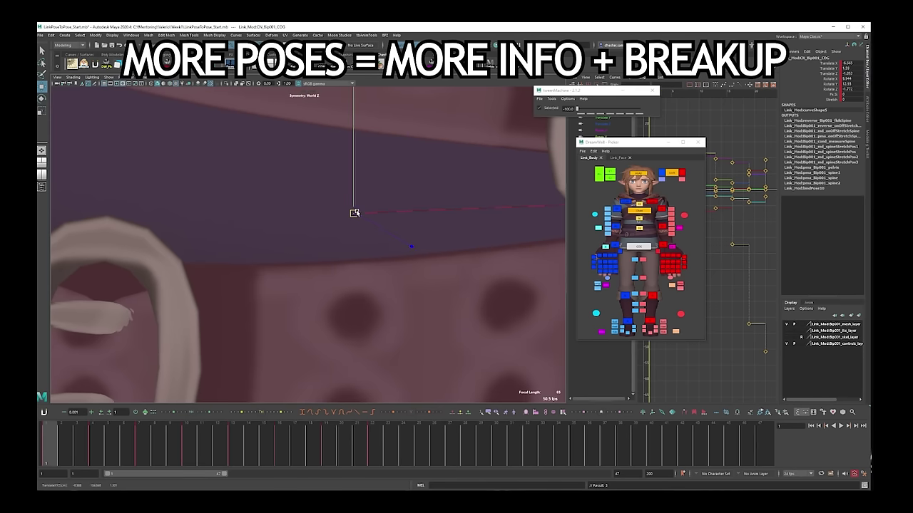
pyautogui.scroll(-3, 354, 213)
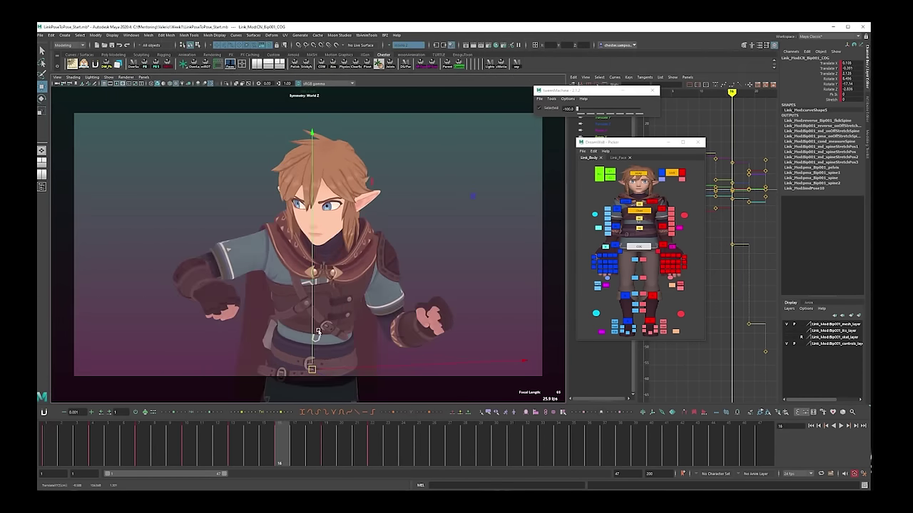
pyautogui.press('Escape')
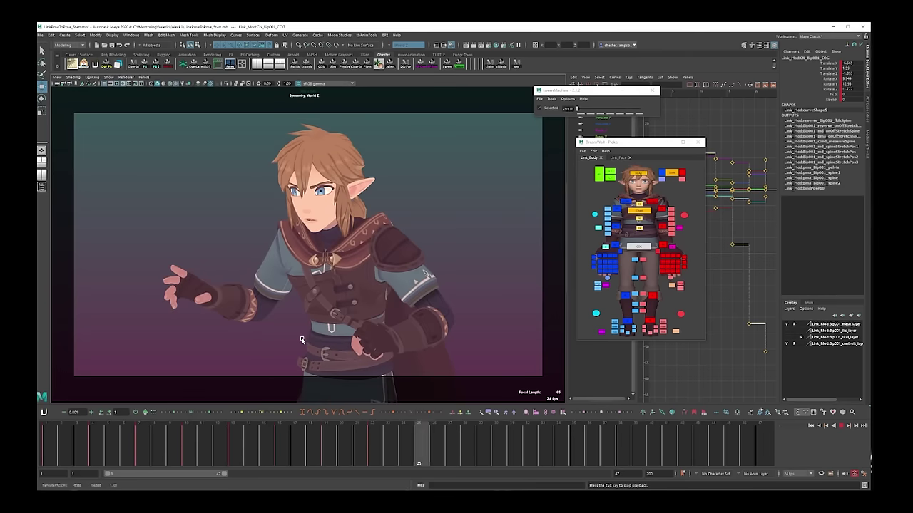
# Step: Retime the key to frame 22, then rotate the COG, Spine1 and UpperArm_R controls to refine the in-between
pyautogui.click(343, 438)
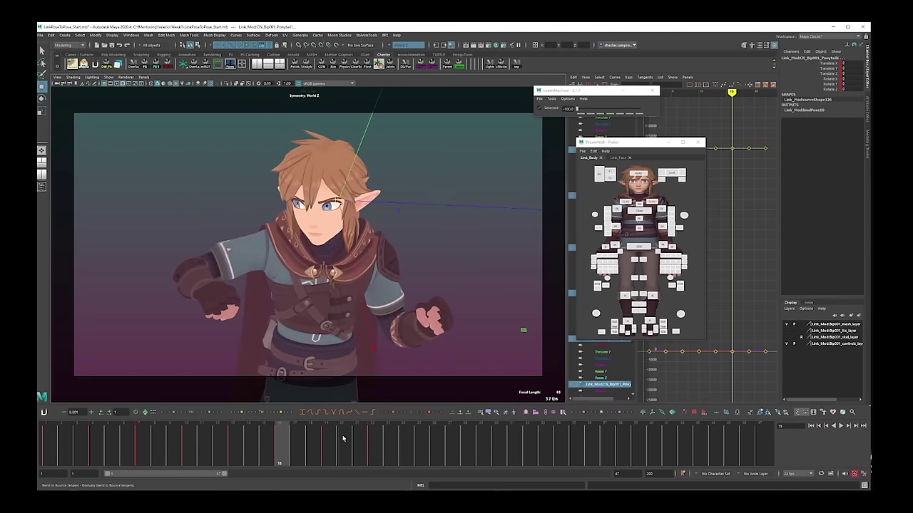
pyautogui.click(366, 444)
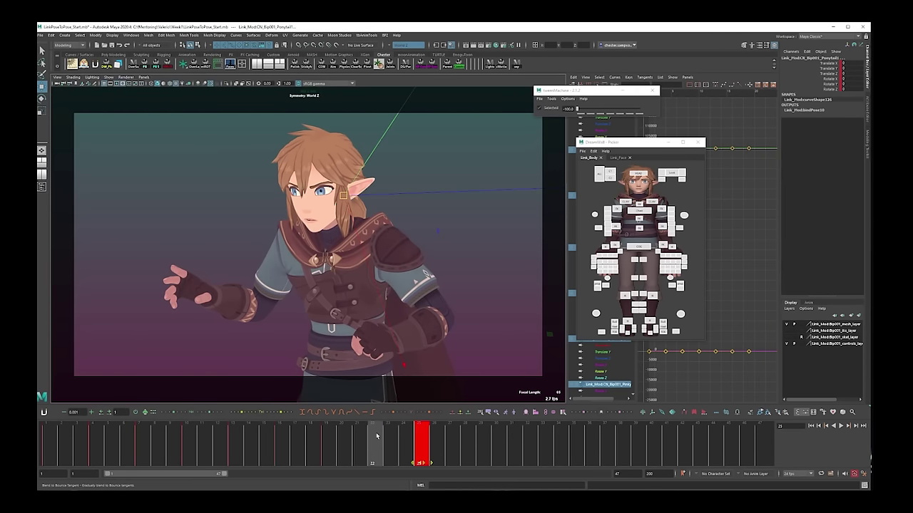
pyautogui.click(377, 435)
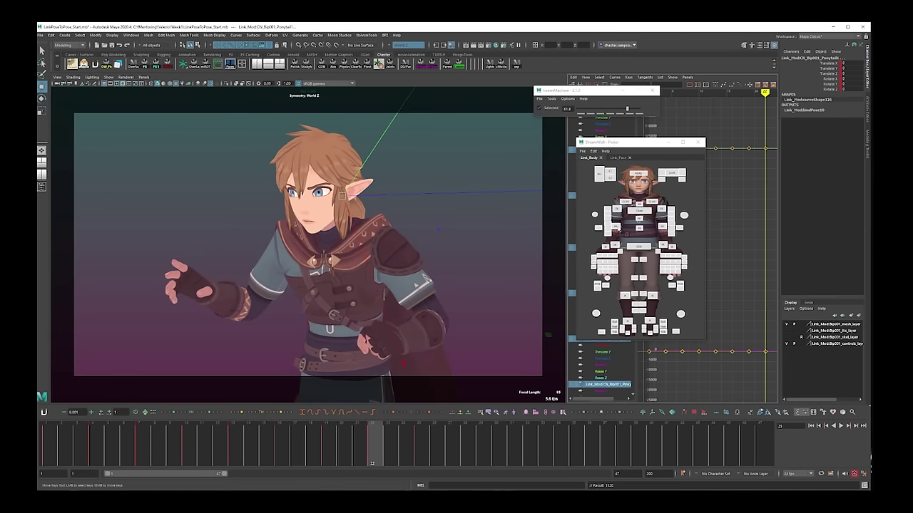
pyautogui.click(393, 330)
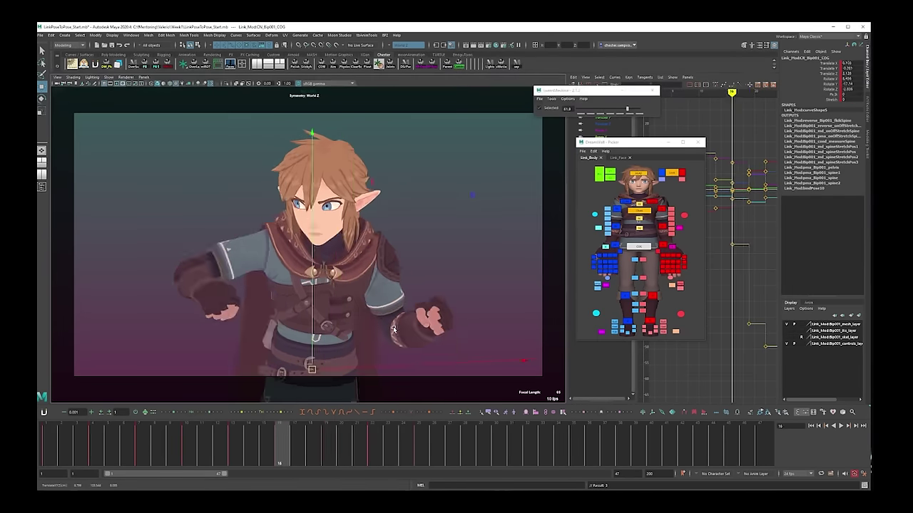
pyautogui.press('e')
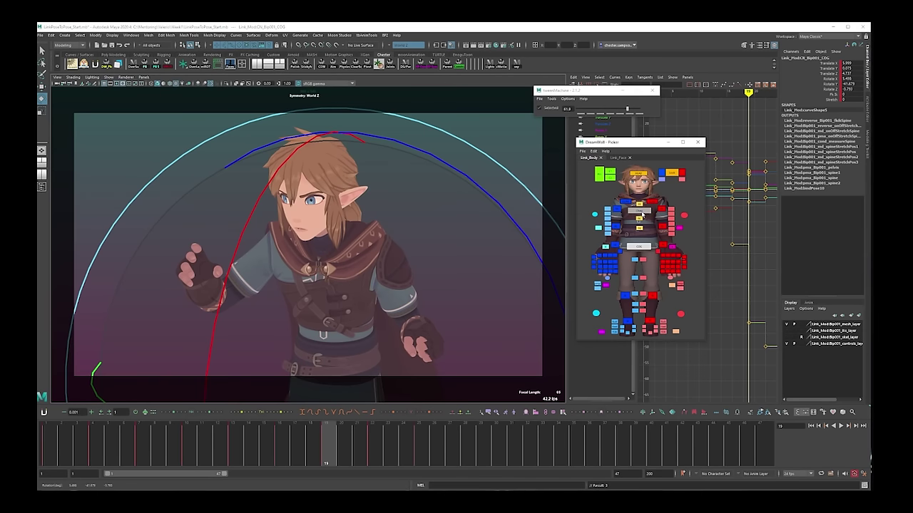
pyautogui.click(640, 213)
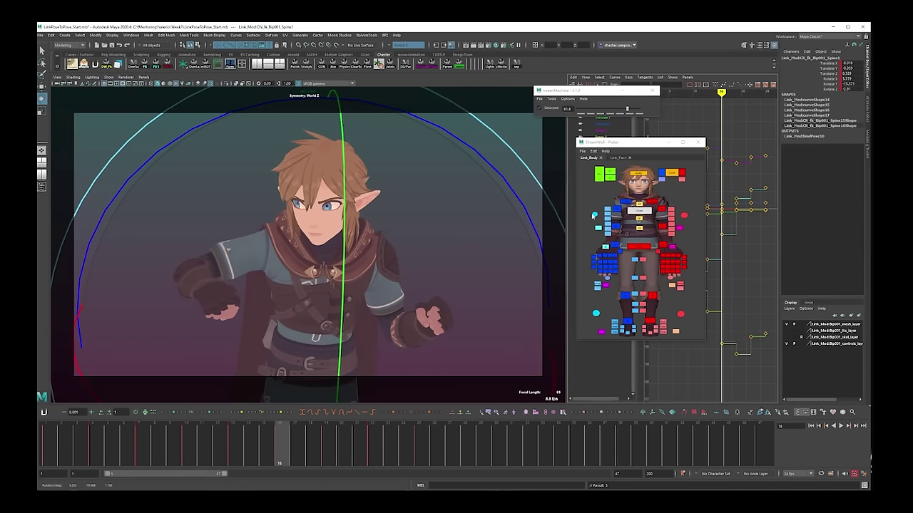
pyautogui.click(616, 208)
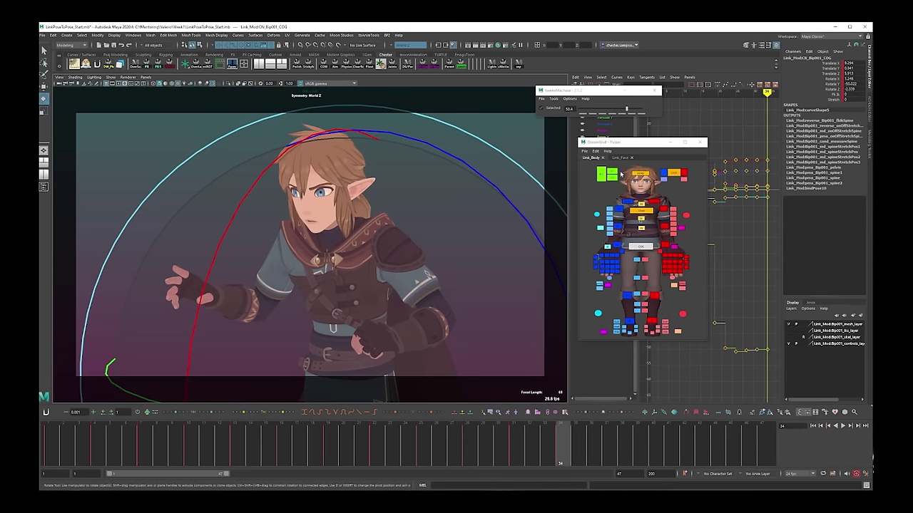
# Step: Select and frame the ponytail control at frame 47, then deselect everything and play the whole animation
pyautogui.click(605, 176)
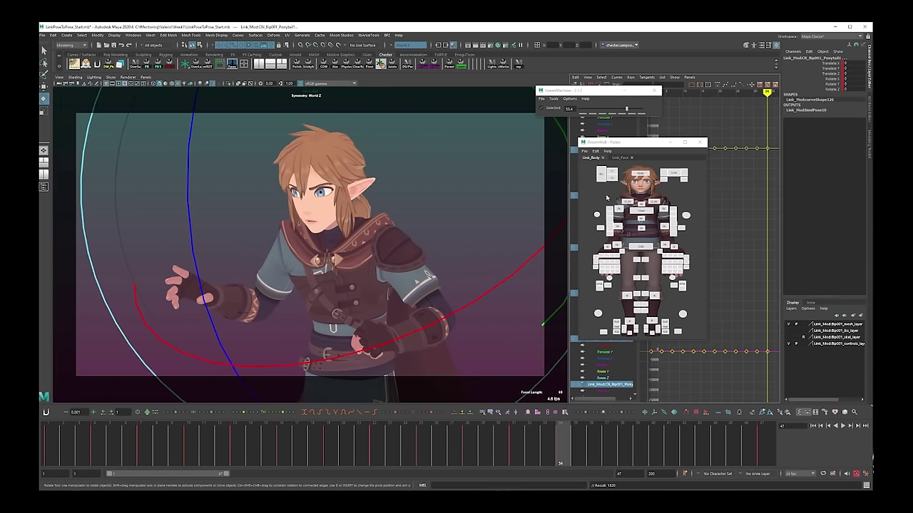
pyautogui.press('.')
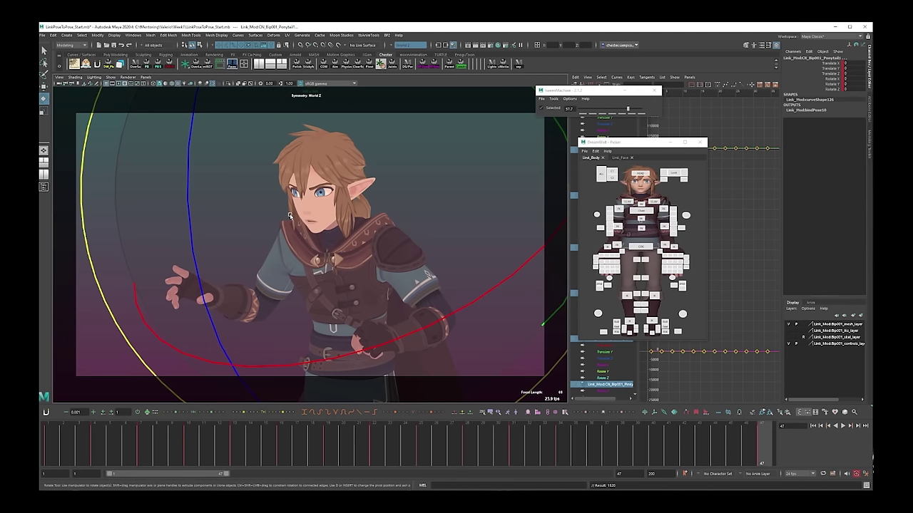
pyautogui.press('f')
pyautogui.scroll(-10, 371, 229)
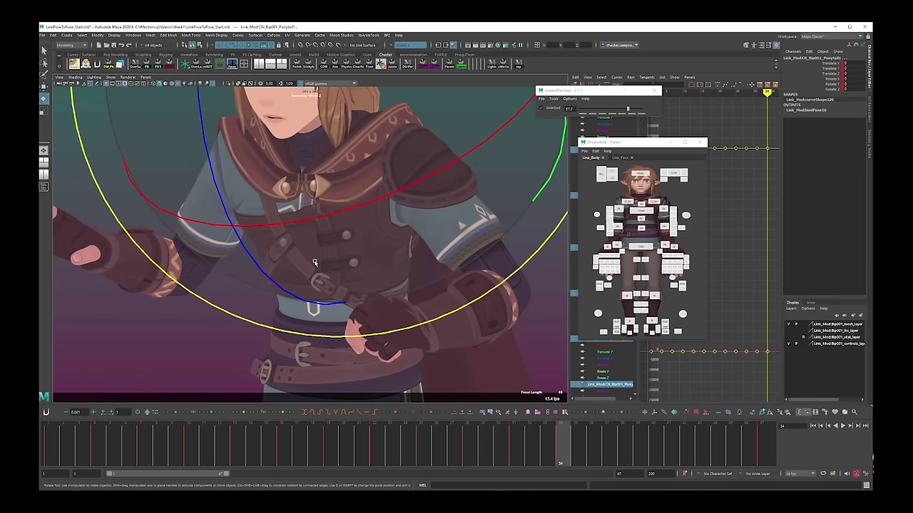
pyautogui.press('q')
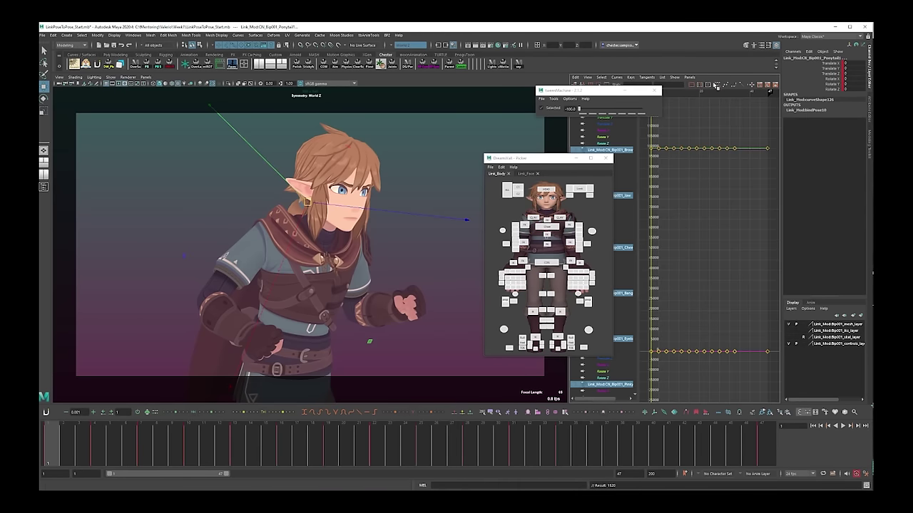
pyautogui.click(130, 309)
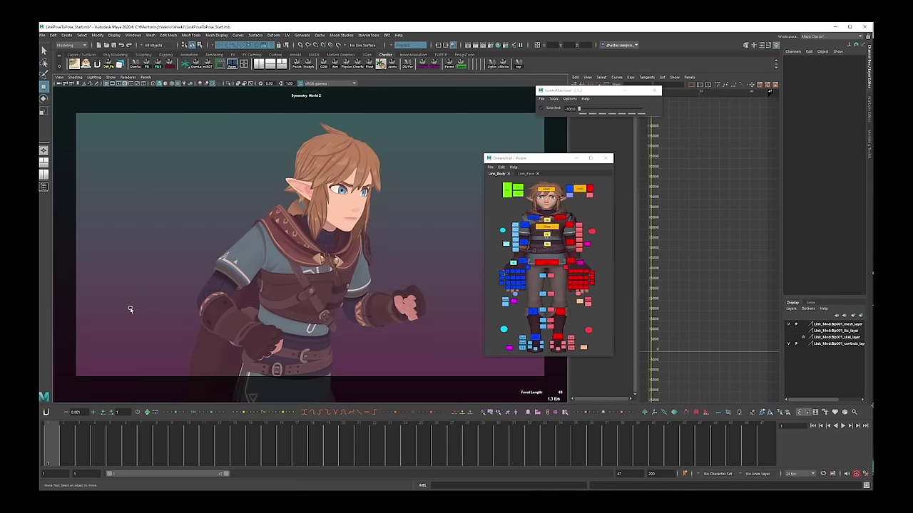
pyautogui.hotkey('alt', 'v')
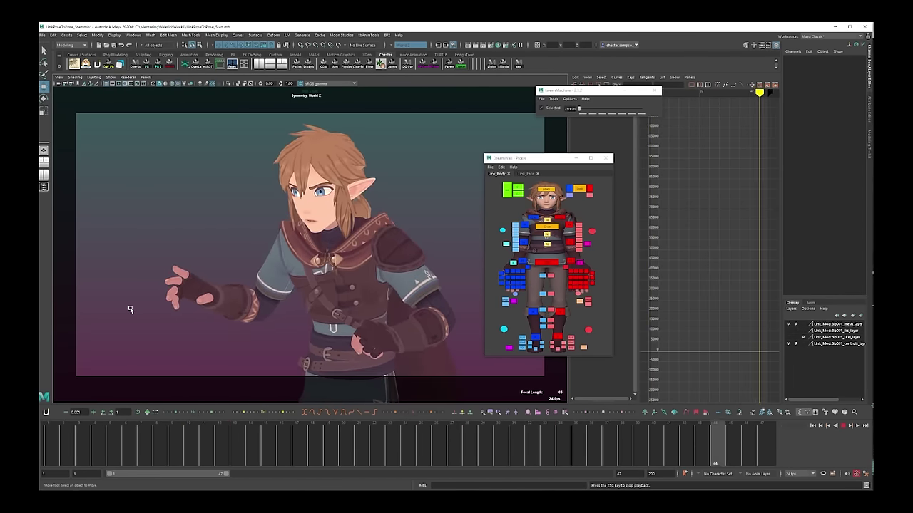